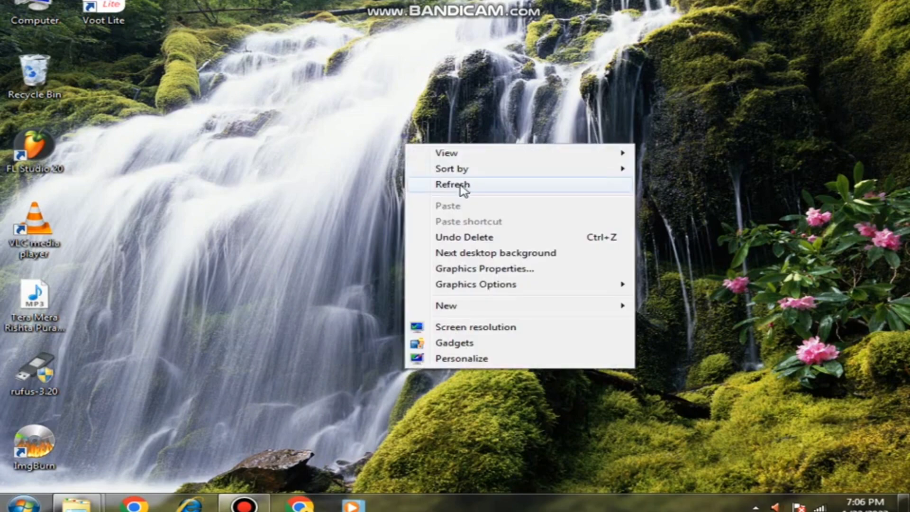
left_click(465, 185)
right_click(394, 109)
left_click(431, 158)
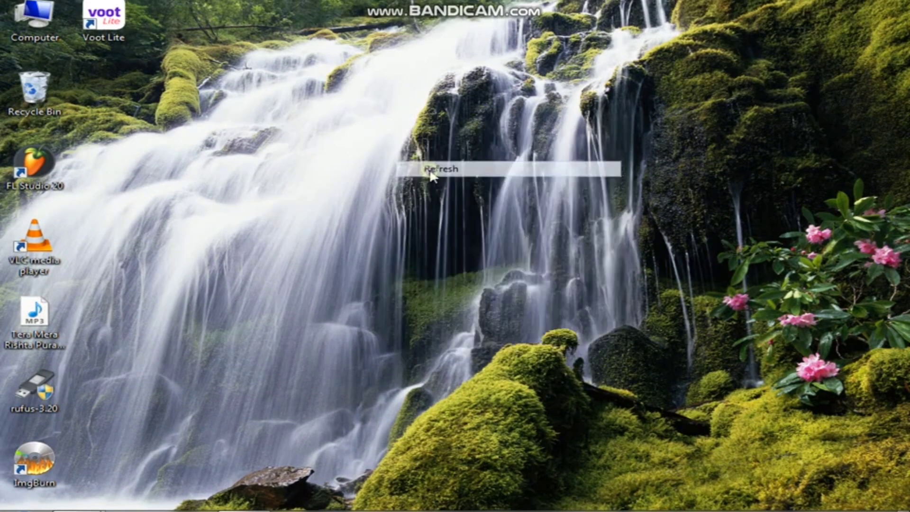
- Launch FL Studio 20 from the desktop and show the playlist
double_click(47, 168)
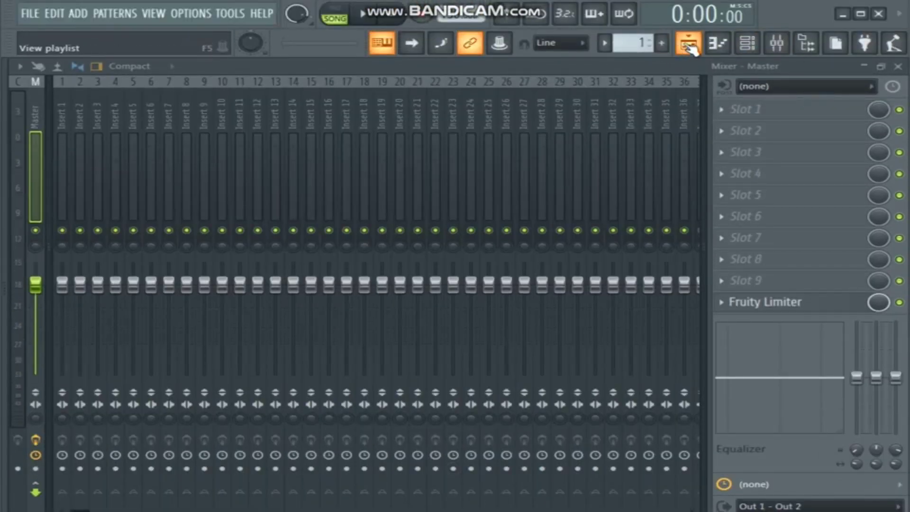
left_click(689, 45)
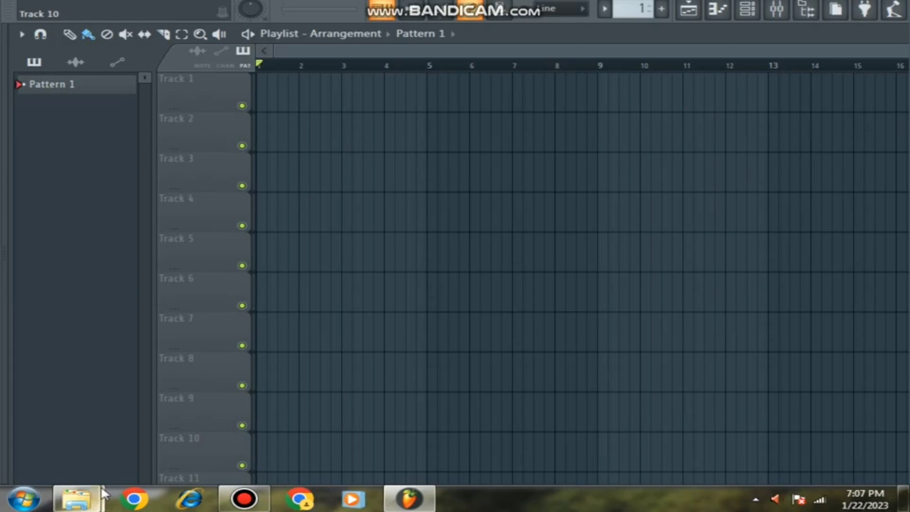
- Import the Male Alap Free No copyright audio file from the no copyright song folder to the start of Track 2
mouse_move(97, 502)
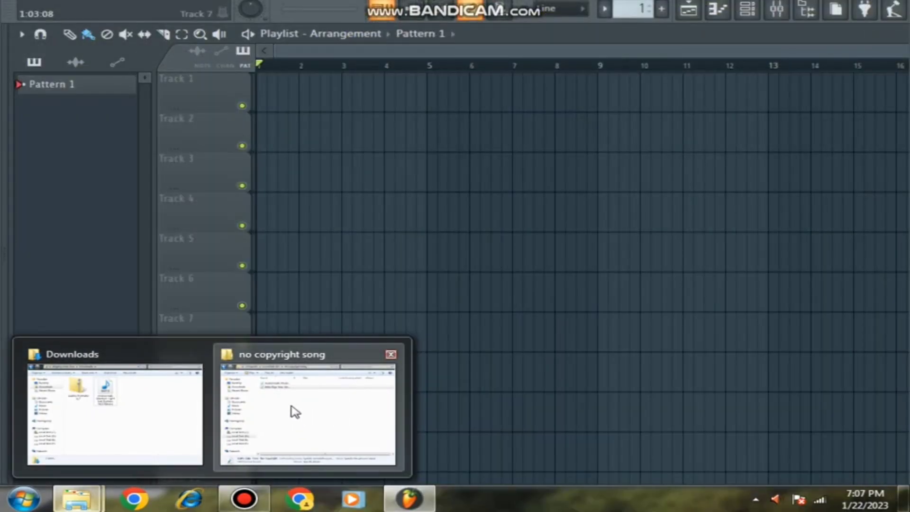
left_click(295, 411)
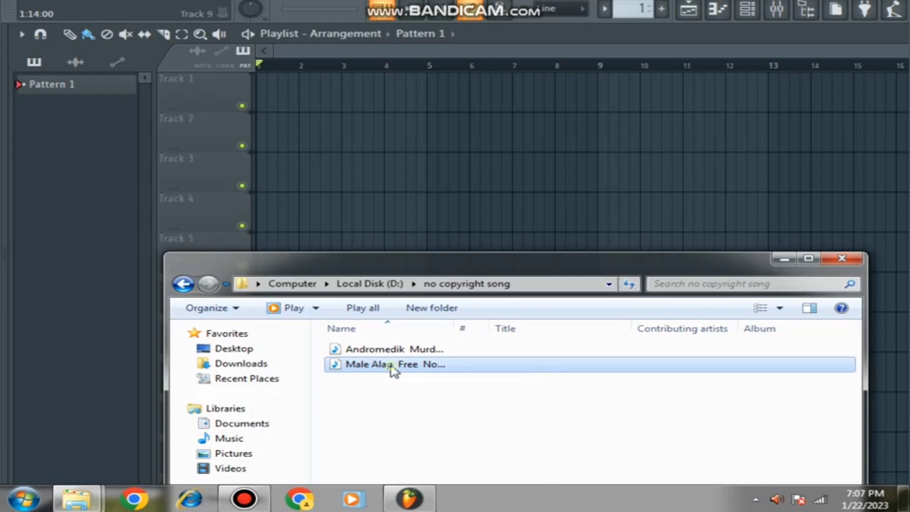
left_click_drag(393, 369, 263, 135)
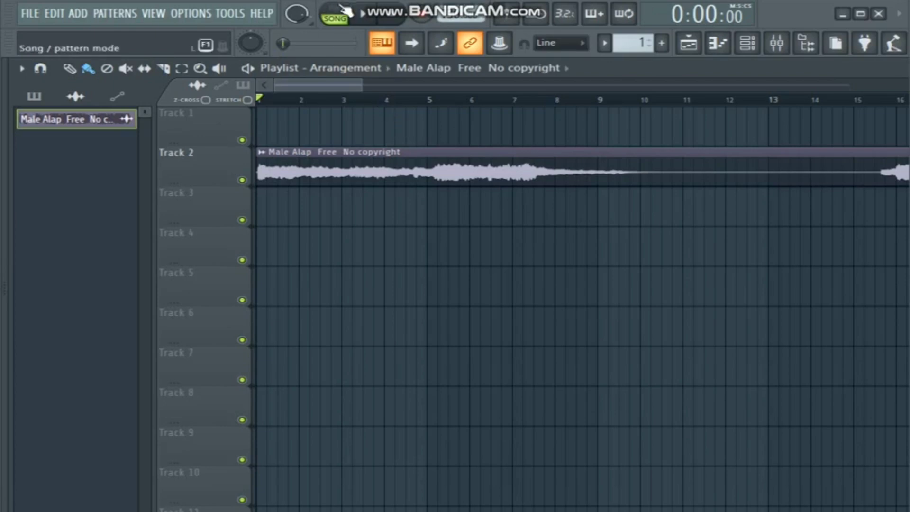
- Play the opening of the Male Alap clip, stop playback and return the playhead to the start of the song
left_click_drag(302, 14, 303, 13)
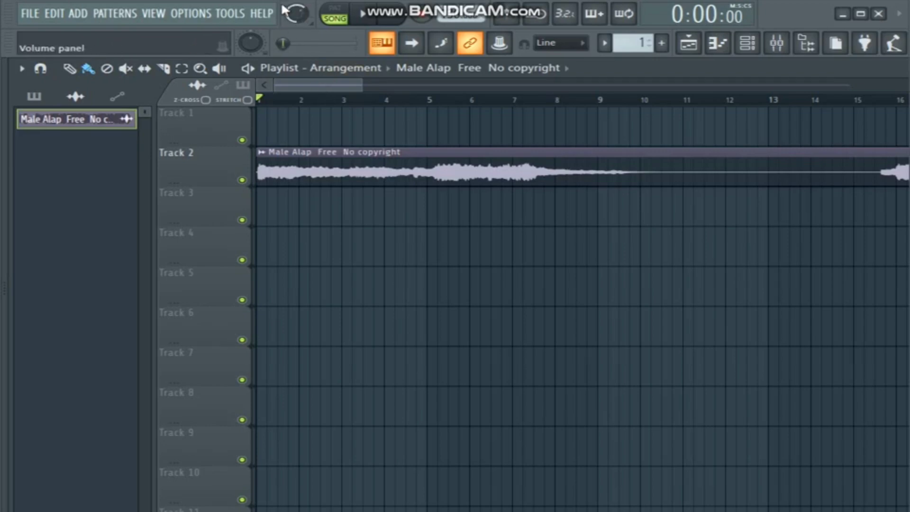
left_click_drag(302, 13, 302, 15)
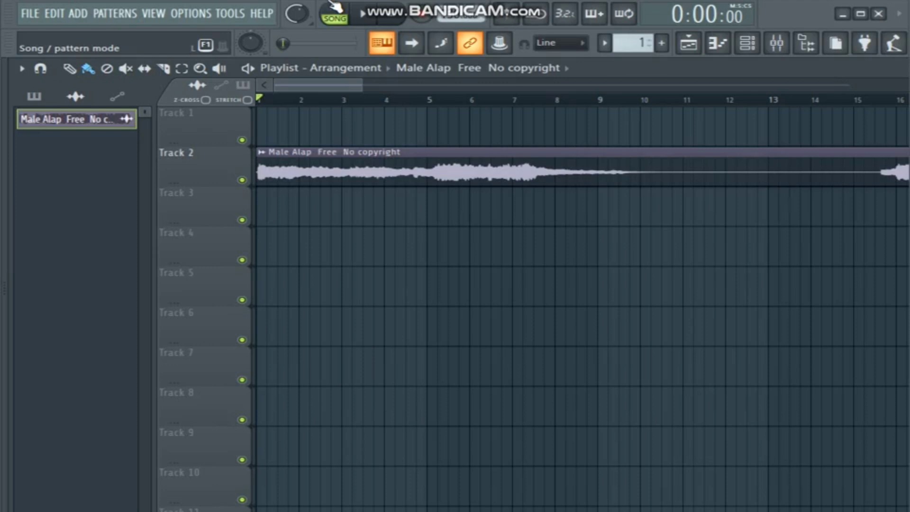
left_click(366, 15)
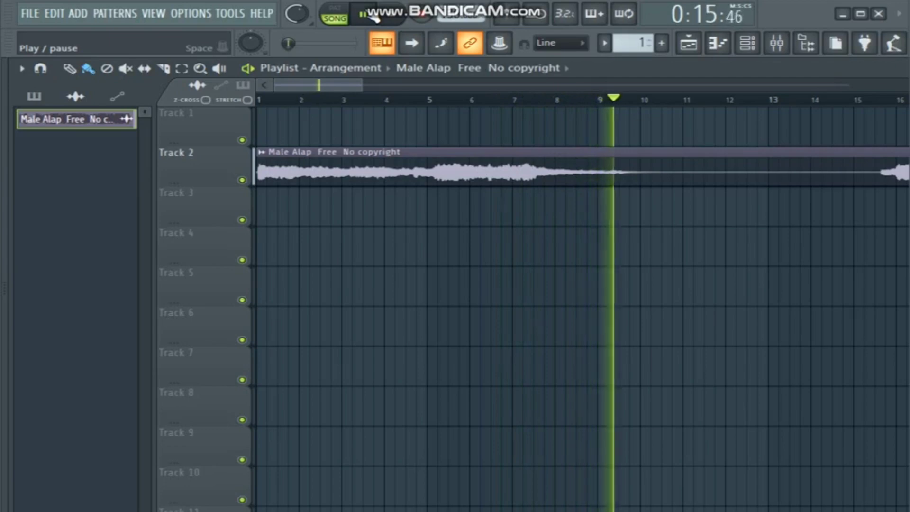
left_click(373, 16)
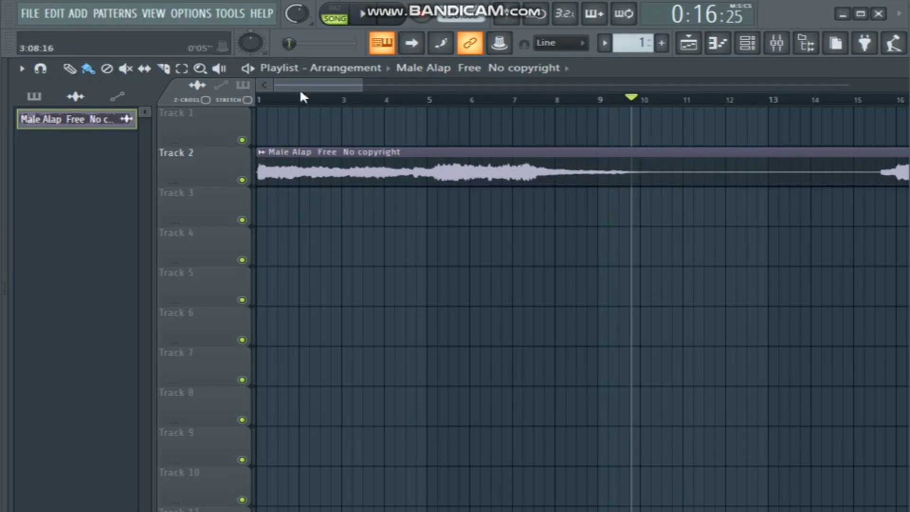
left_click_drag(318, 86, 340, 90)
left_click_drag(463, 102, 465, 164)
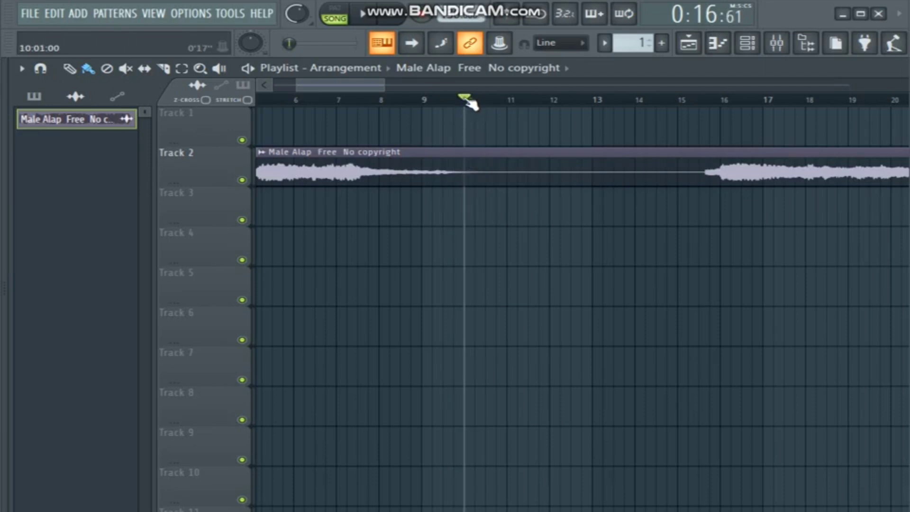
left_click_drag(472, 99, 173, 94)
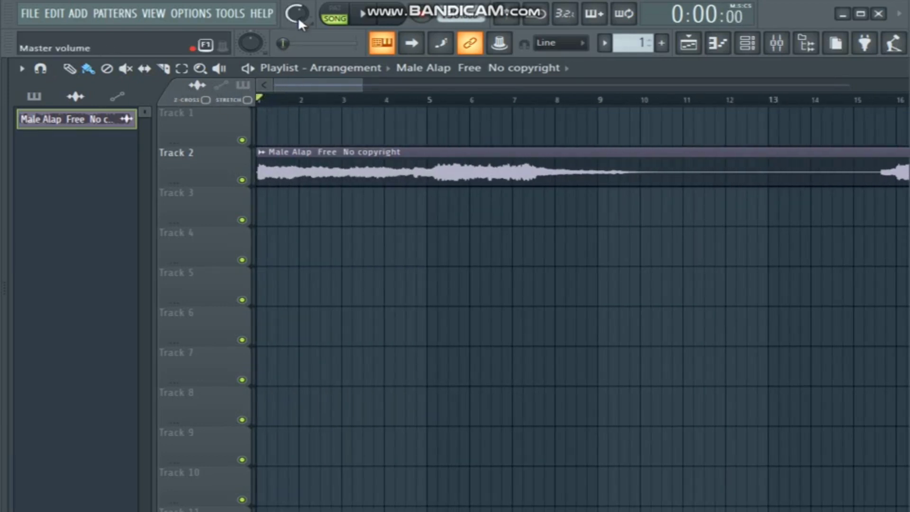
- Turn on Normalize in the Male Alap clip's precomputed effects and close its channel settings
double_click(295, 154)
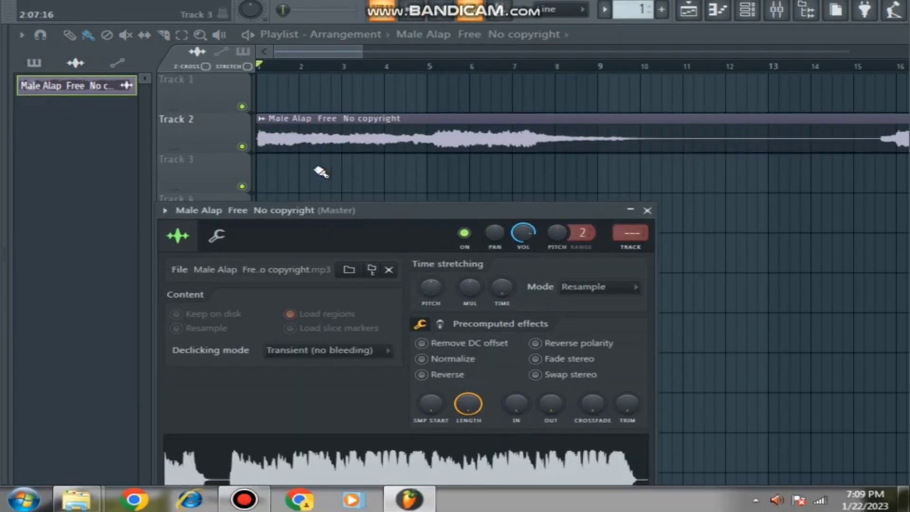
left_click_drag(380, 217, 410, 222)
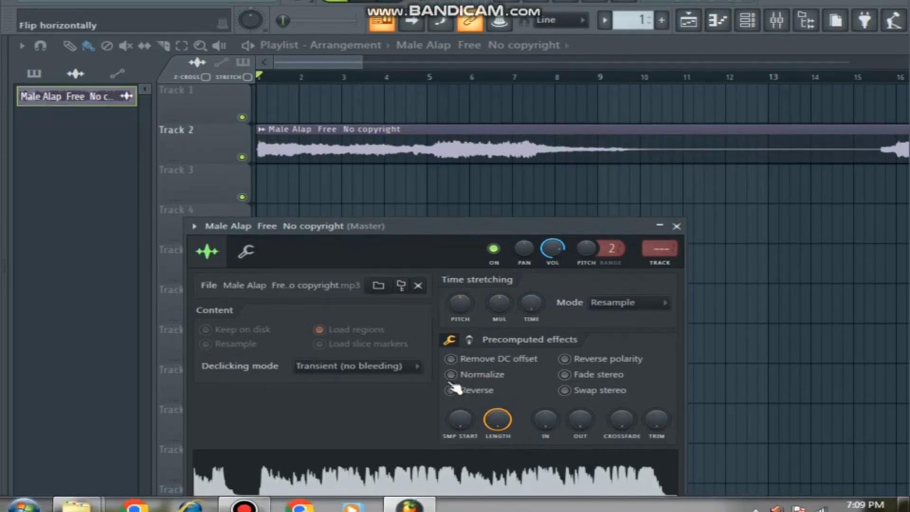
left_click(454, 378)
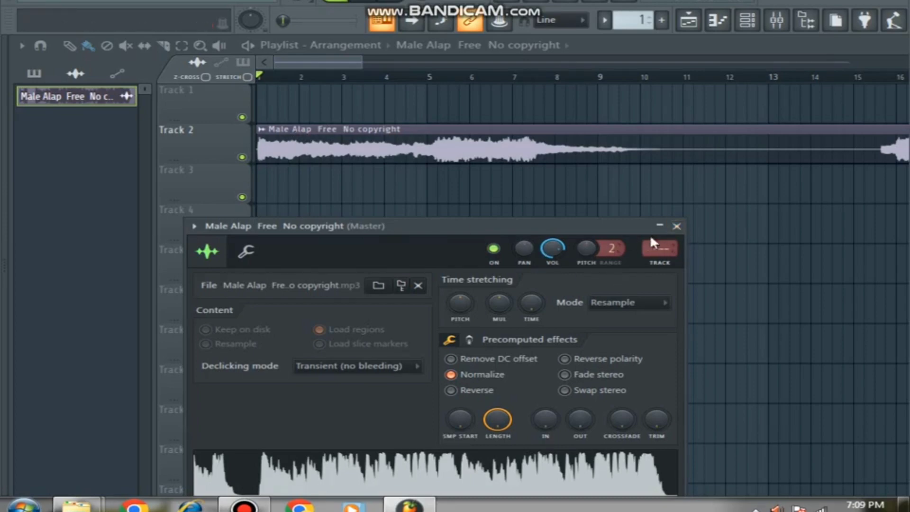
left_click(659, 226)
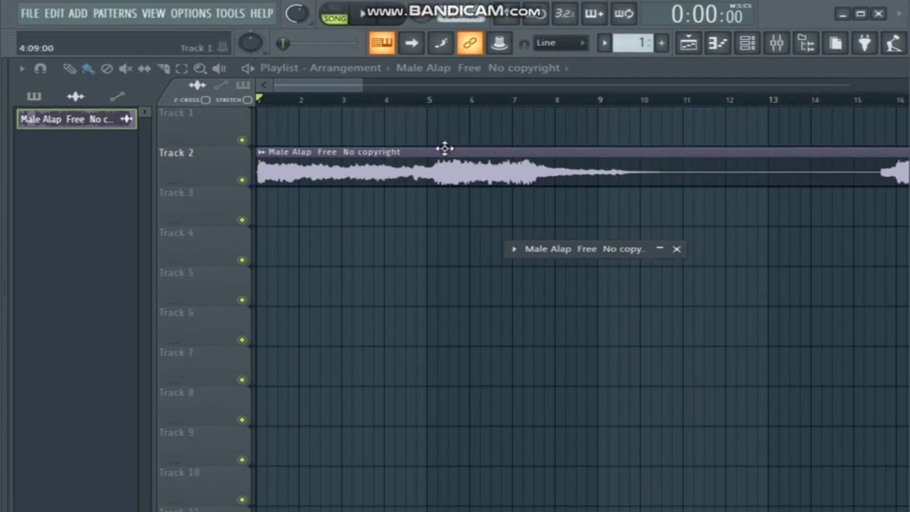
left_click(659, 248)
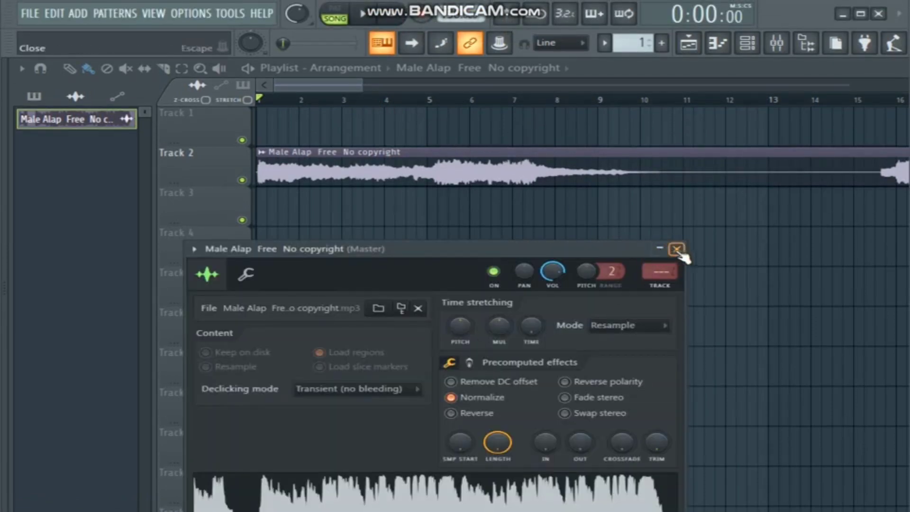
left_click(676, 248)
- Toggle Normalize off and back on for the Male Alap clip, briefly play it, and return the playhead to the start
double_click(289, 150)
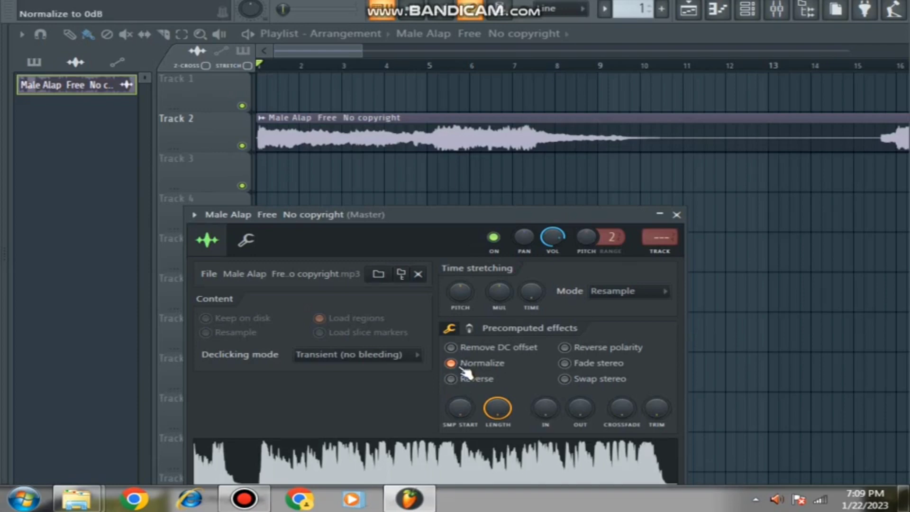
left_click(451, 364)
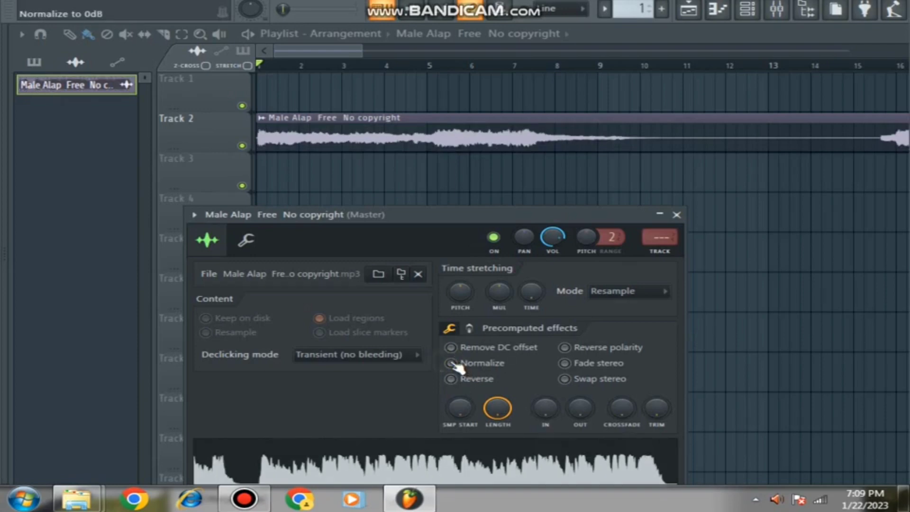
left_click(451, 364)
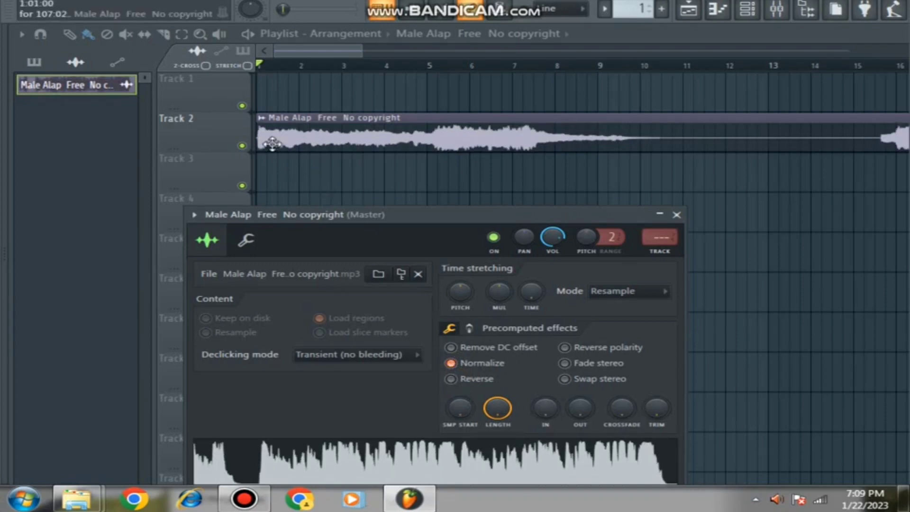
left_click(675, 215)
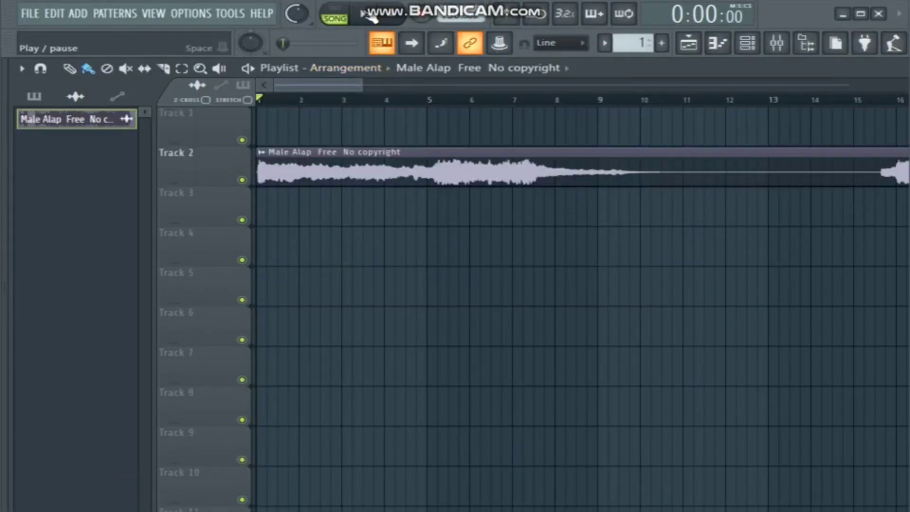
left_click(371, 17)
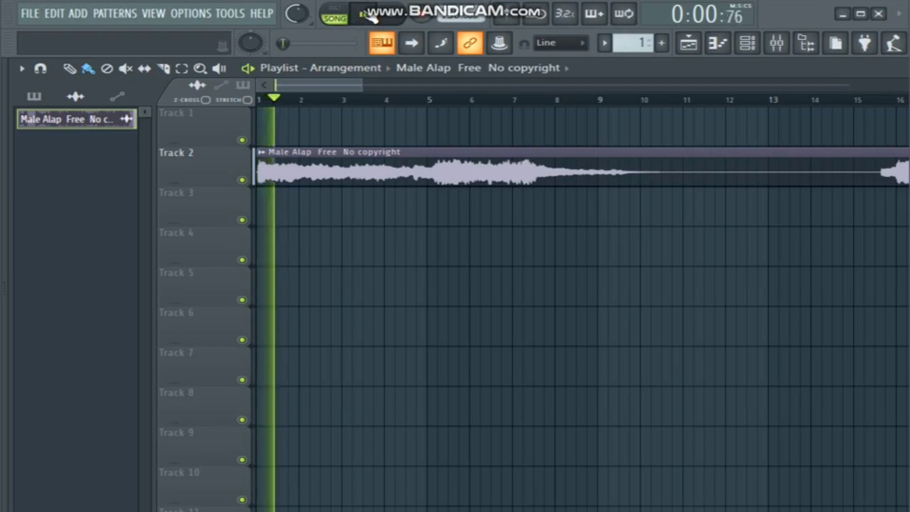
left_click_drag(286, 100, 237, 98)
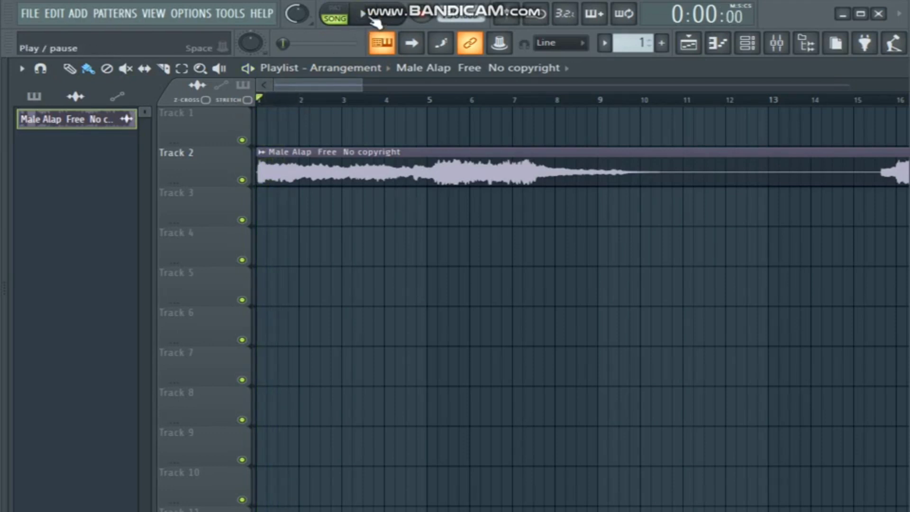
- Compare the Male Alap clip with Normalize on and off during playback, leave Normalize off, stop, and close the channel settings
double_click(337, 171)
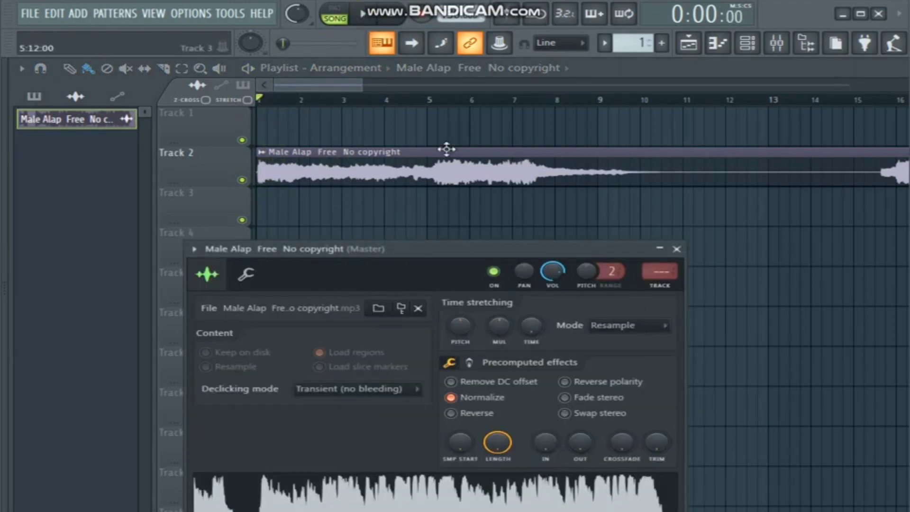
left_click(364, 14)
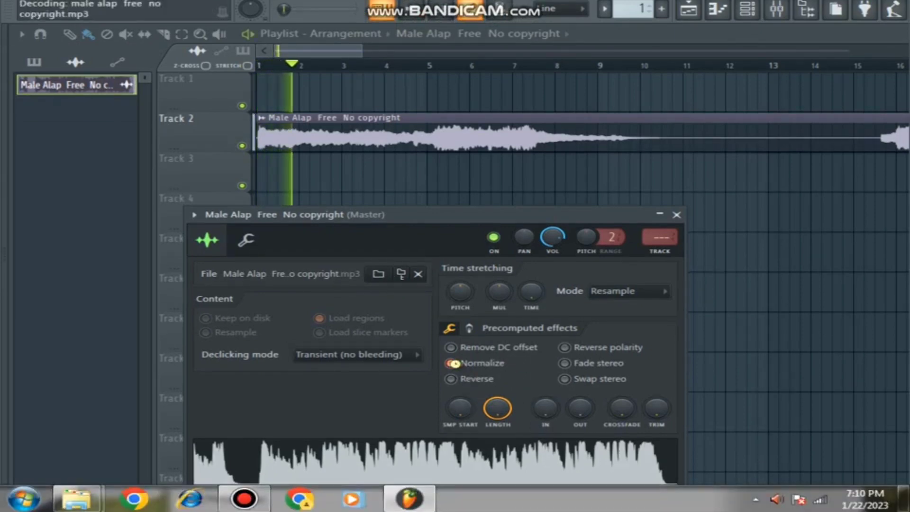
left_click(454, 363)
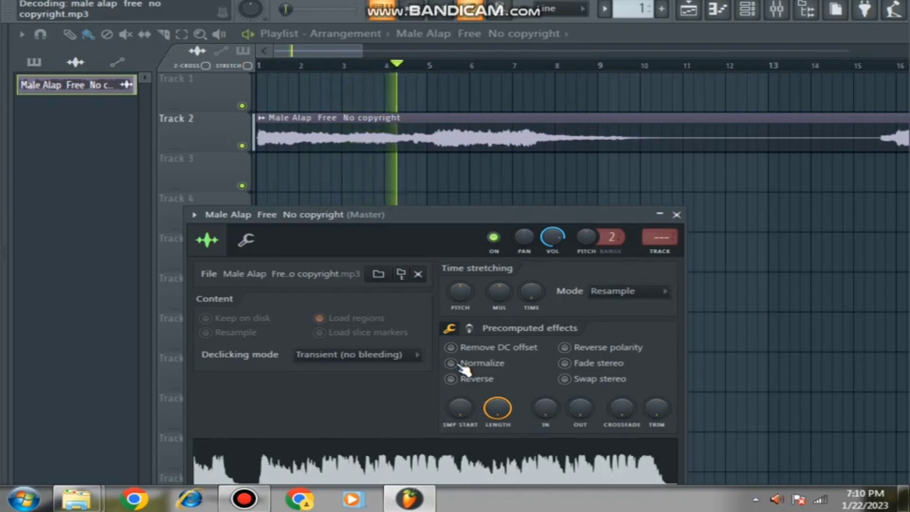
left_click(460, 365)
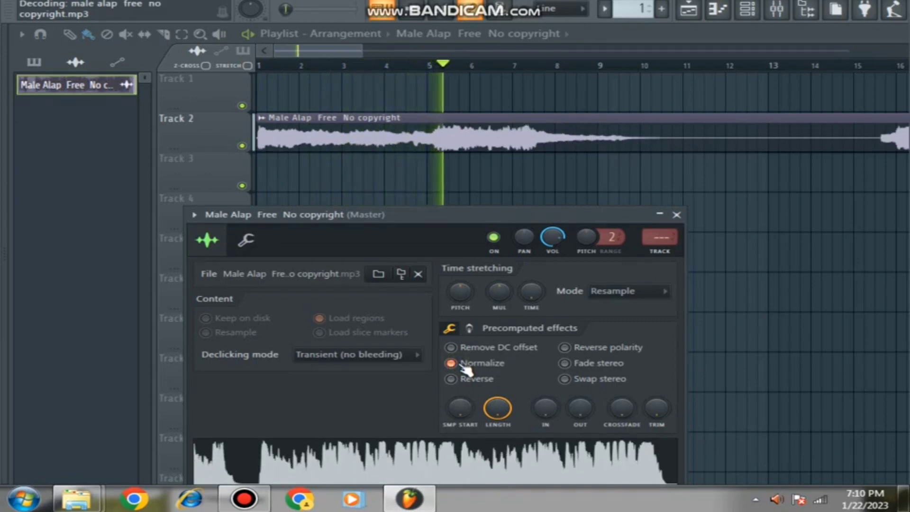
left_click(462, 367)
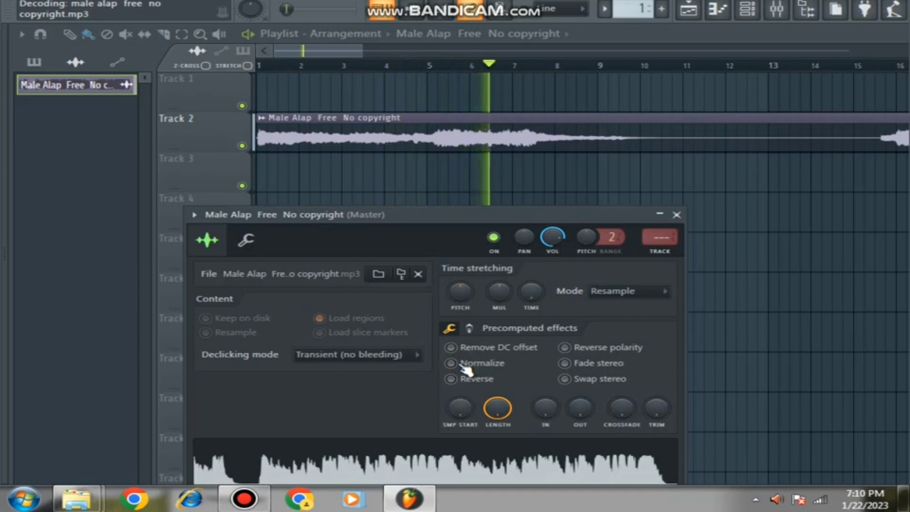
left_click(461, 366)
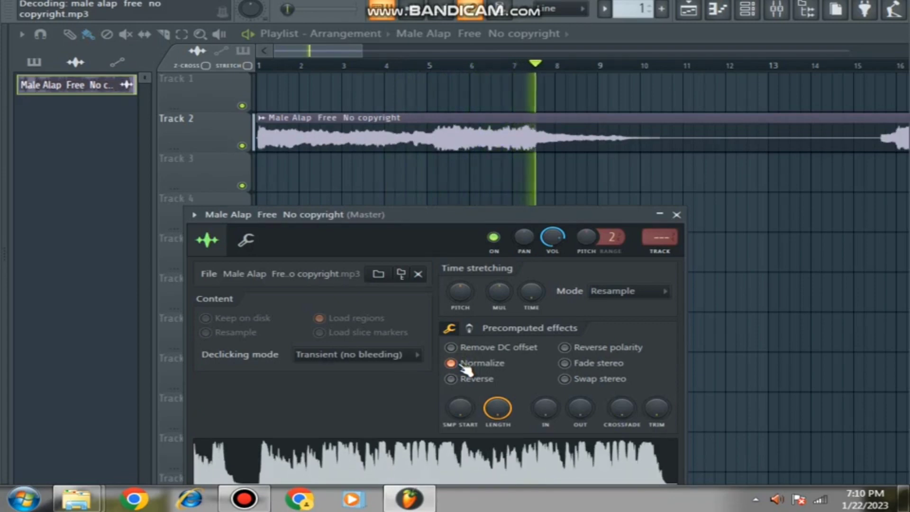
left_click(461, 366)
left_click(361, 21)
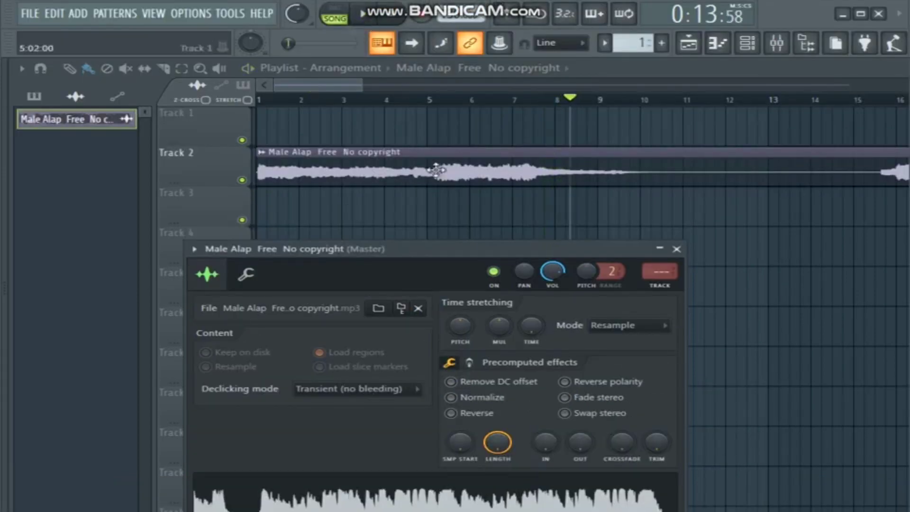
left_click(343, 83)
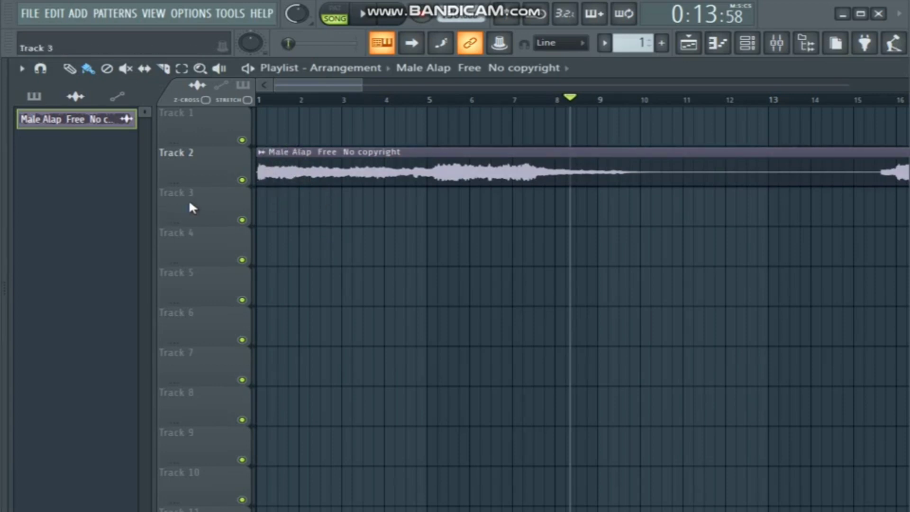
- Place a second Male Alap clip at the start of Track 3 and return the playhead to the song's beginning
left_click(263, 203)
left_click(270, 204)
left_click_drag(327, 192, 297, 193)
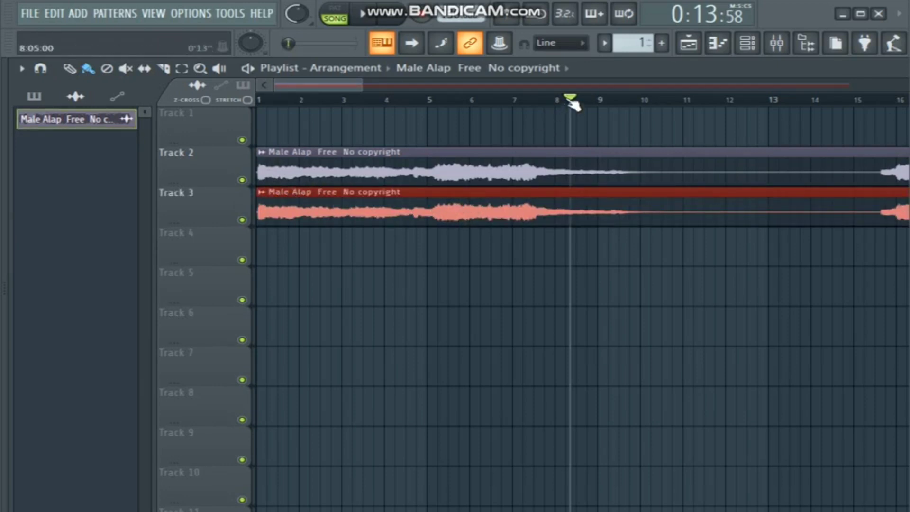
left_click_drag(571, 99, 241, 165)
left_click(307, 159)
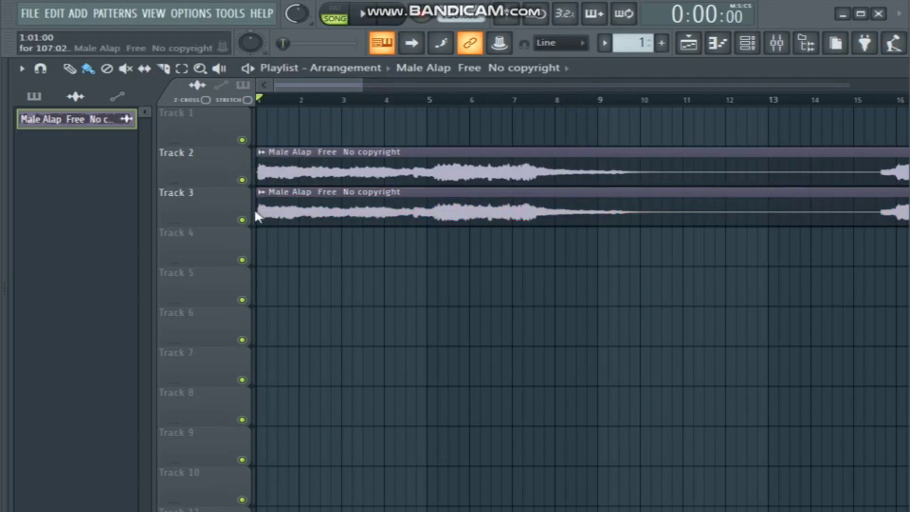
- Delete the duplicate Male Alap clip from Track 3
left_click(24, 14)
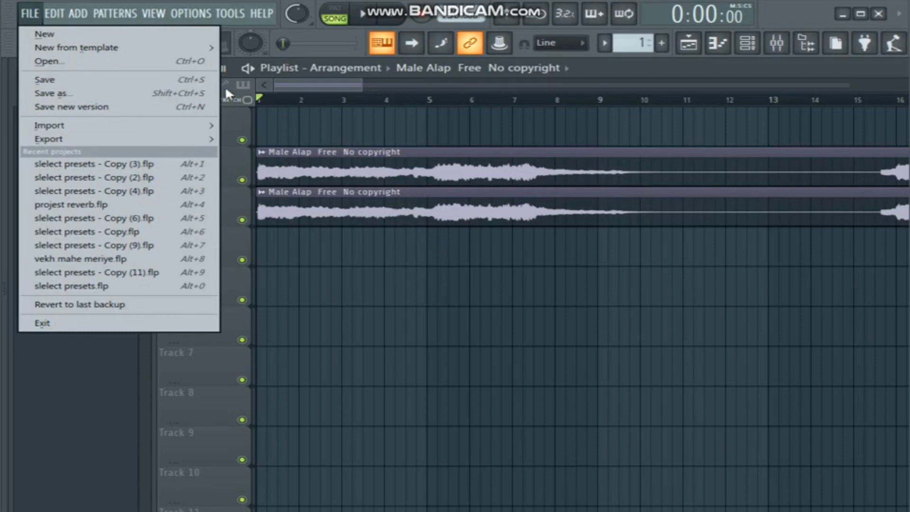
left_click(502, 128)
right_click(563, 132)
right_click(365, 218)
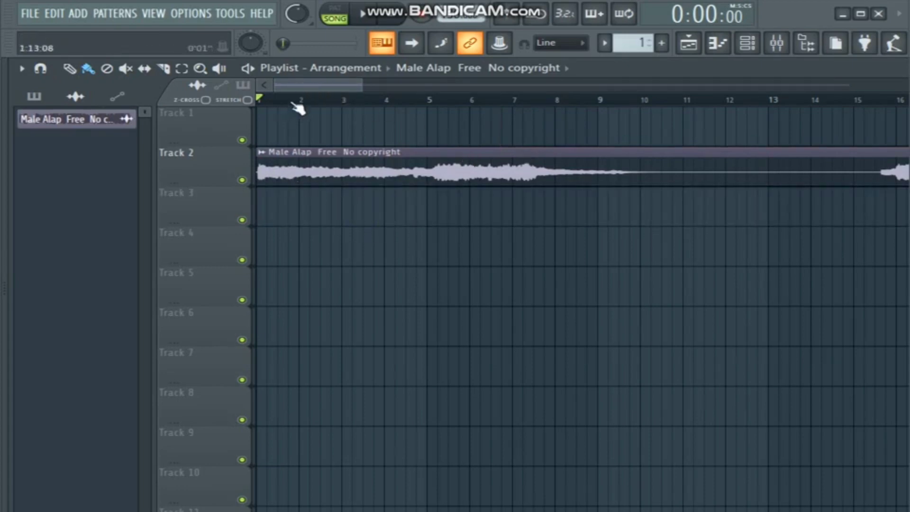
- Slice the Male Alap clip on Track 2 at bar 10 and just after bar 15 begins, and delete the silent section between the cuts
mouse_move(344, 85)
left_mouse_down()
mouse_move(379, 82)
mouse_move(361, 80)
left_mouse_up()
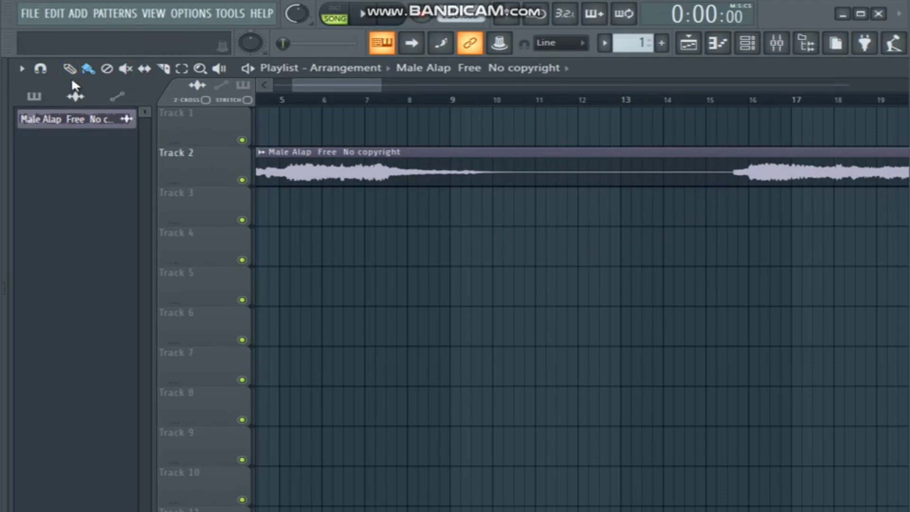
left_click(163, 69)
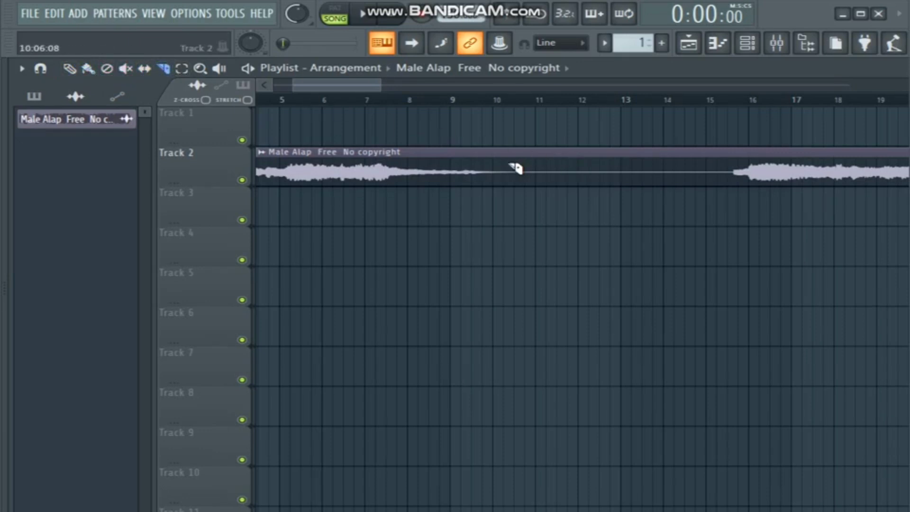
left_click_drag(494, 147, 497, 207)
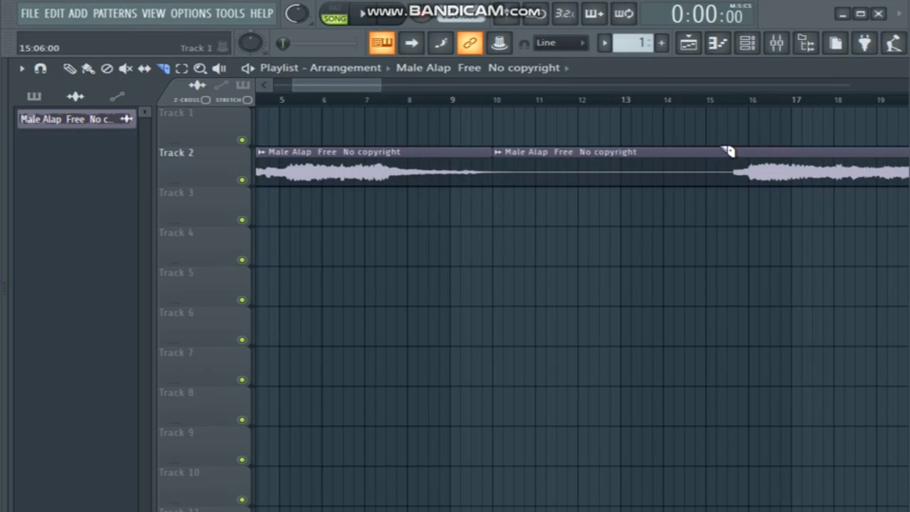
left_click_drag(719, 147, 721, 195)
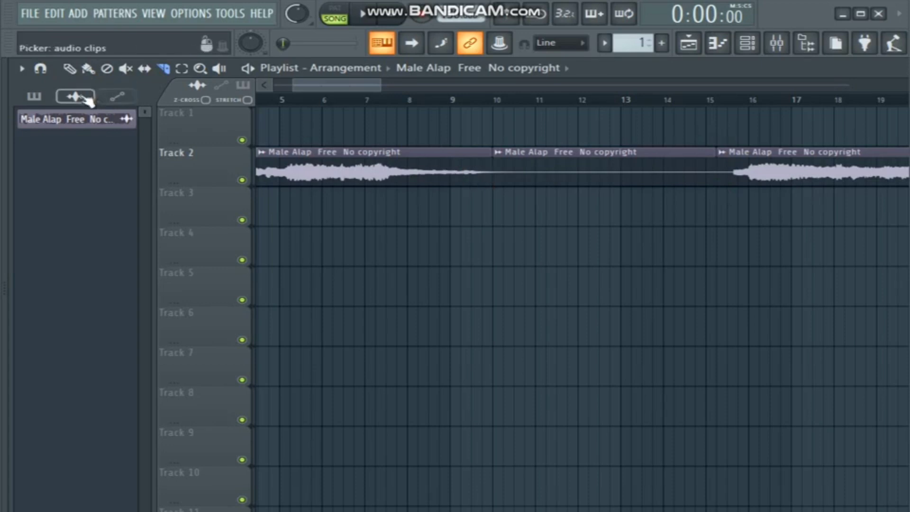
left_click(71, 71)
right_click(584, 162)
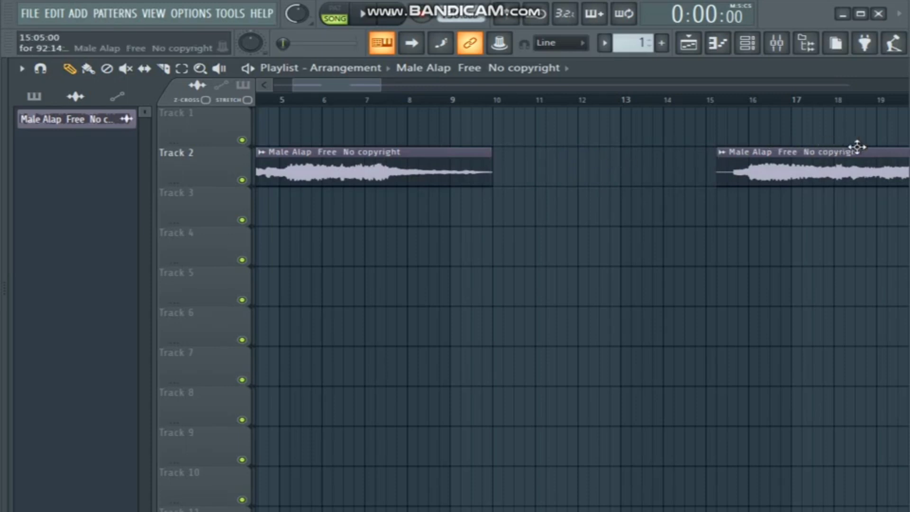
- Move the second Male Alap piece earlier on Track 2 to close the gap, starting about halfway through bar 9 over the first piece's tail
left_click_drag(861, 150, 660, 155)
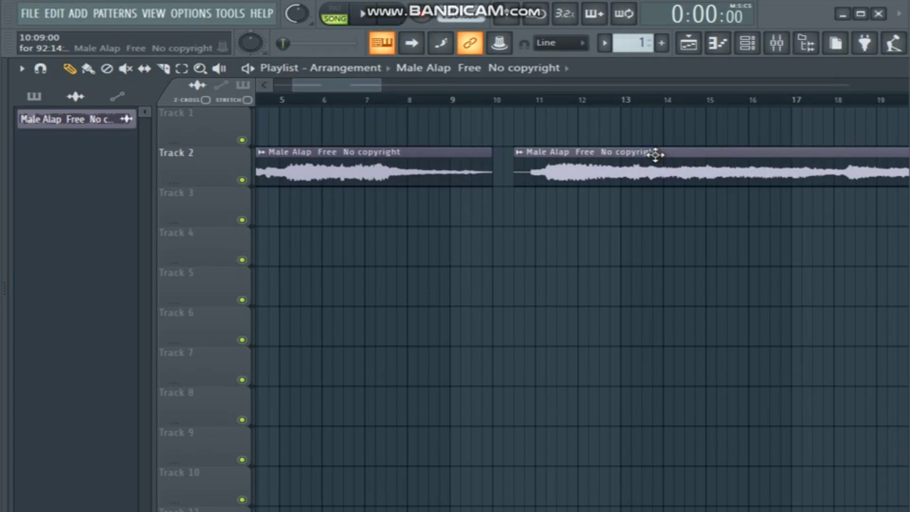
left_click_drag(655, 155, 629, 154)
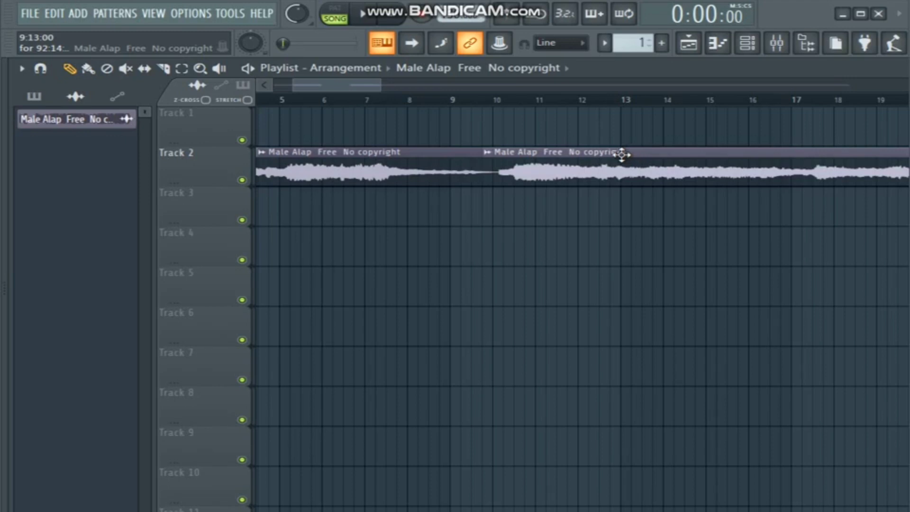
left_click_drag(622, 154, 621, 154)
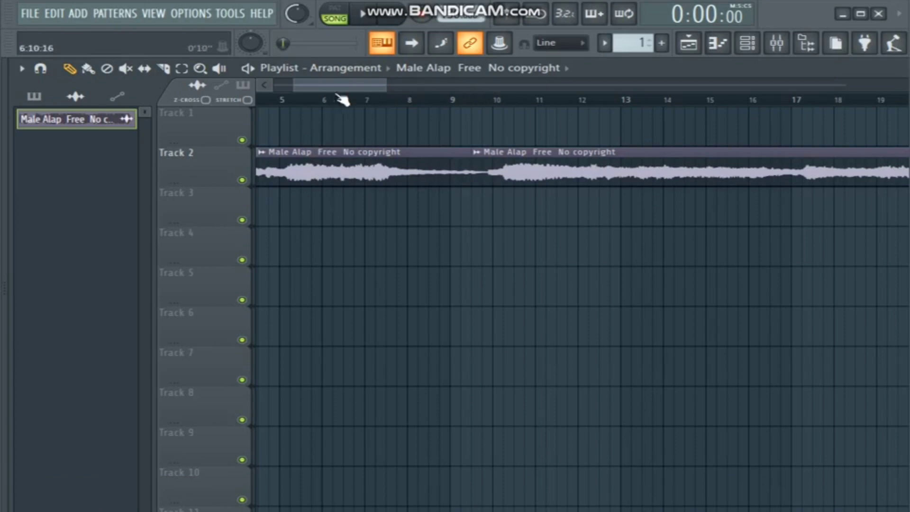
- Play the song from the beginning through the join between the two Male Alap pieces and pause in bar 11
left_click(364, 15)
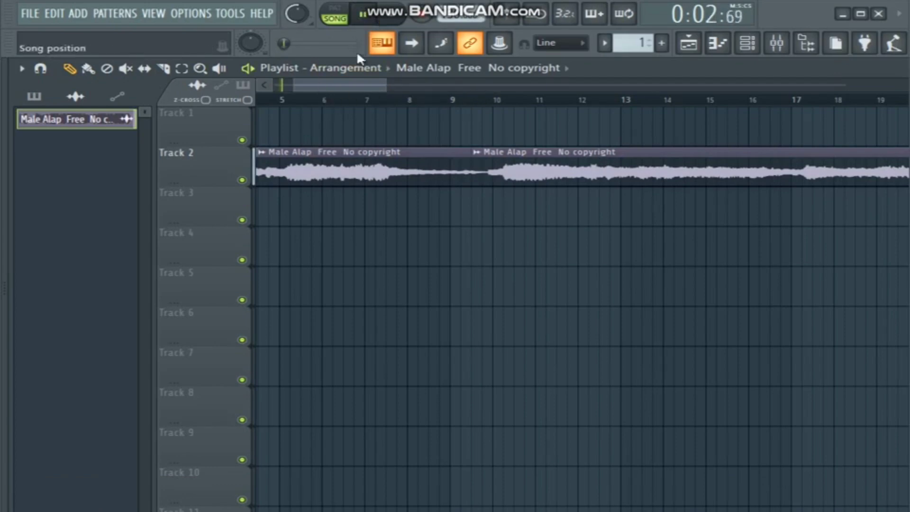
left_click_drag(320, 85, 287, 83)
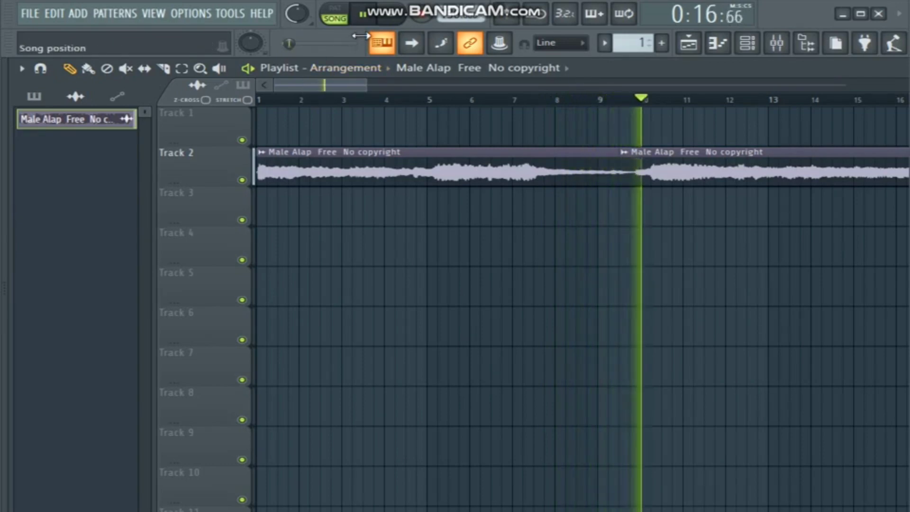
left_click(375, 15)
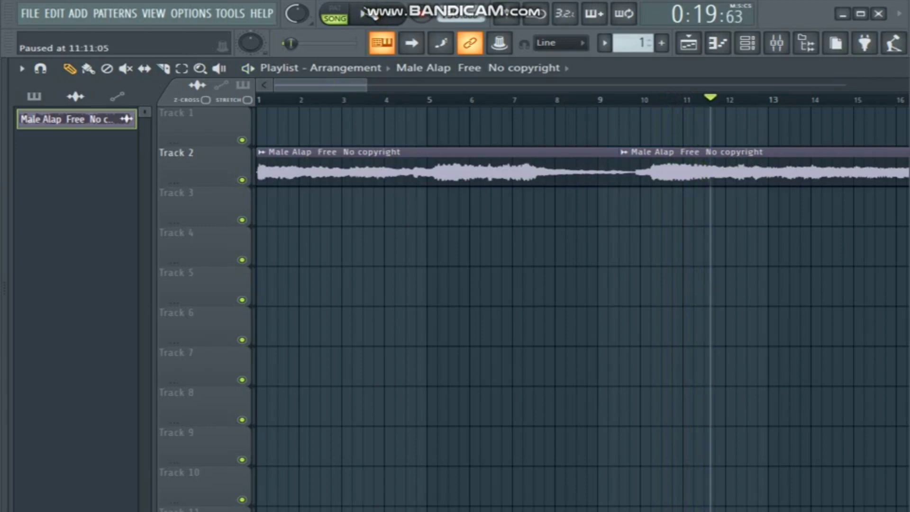